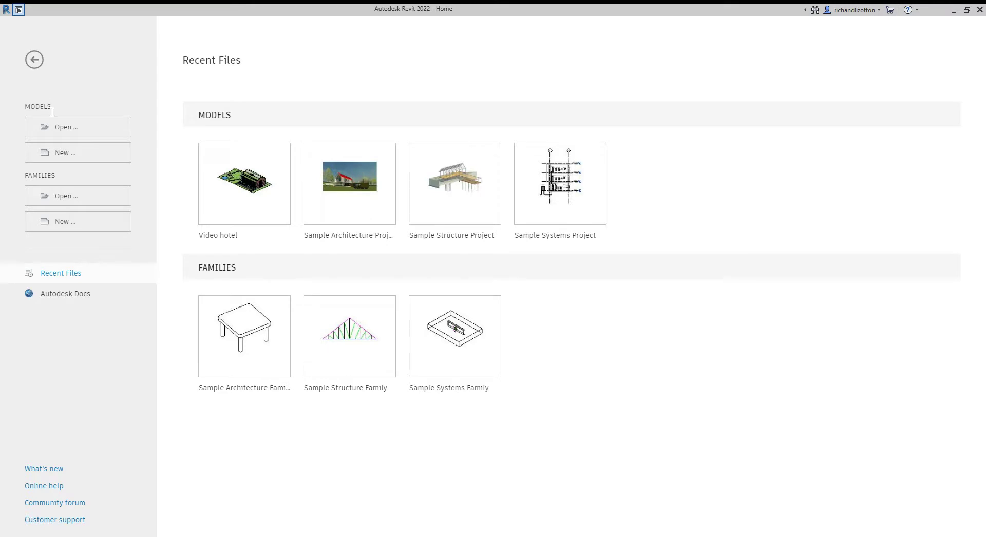
Create a new project from the Architectural Template, opening on the Level 0 floor plan
left_click(70, 158)
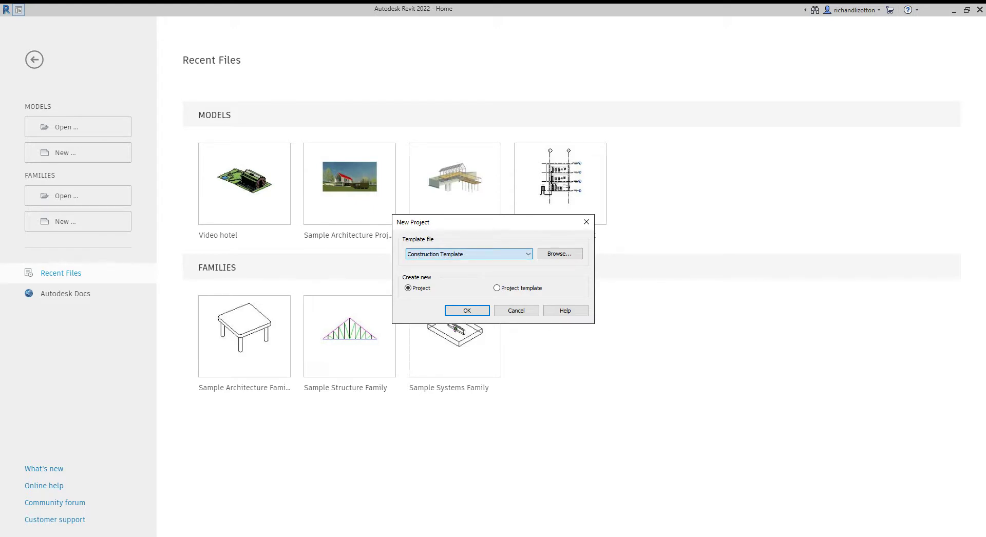
key("Up")
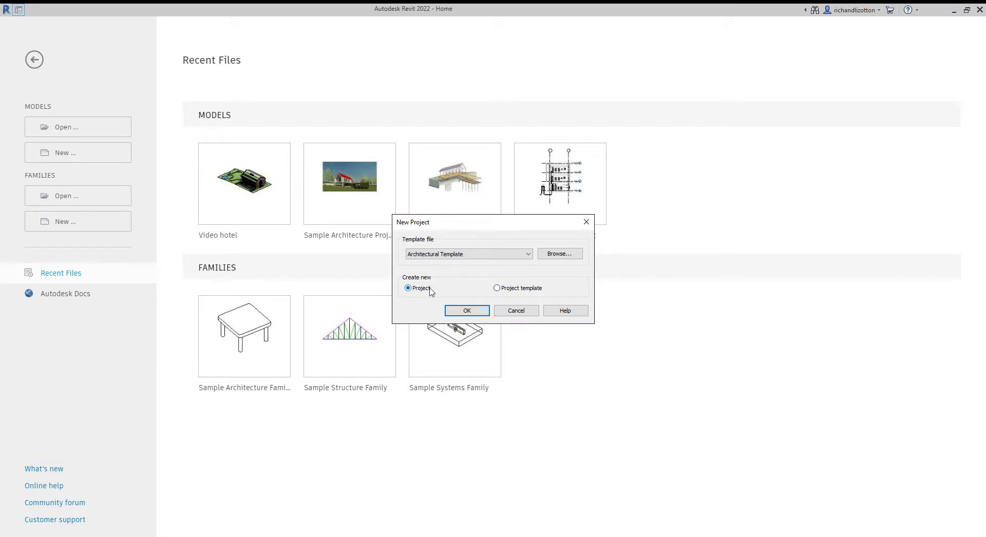
left_click(466, 312)
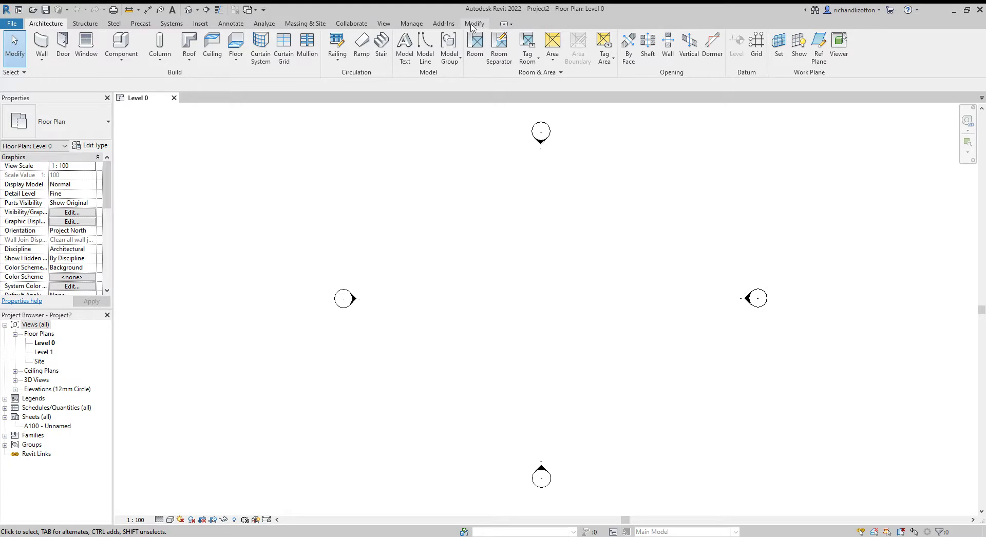
left_click(382, 24)
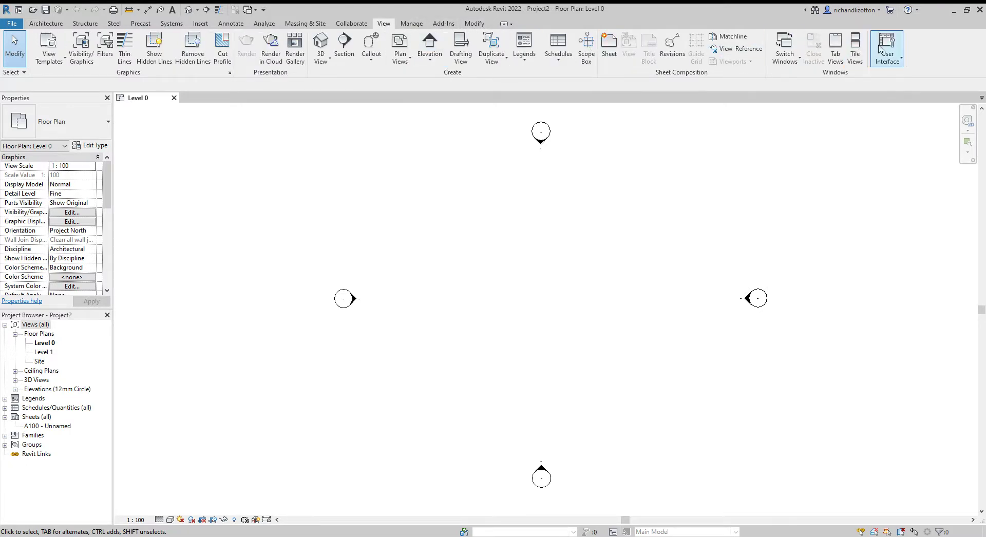
left_click(899, 63)
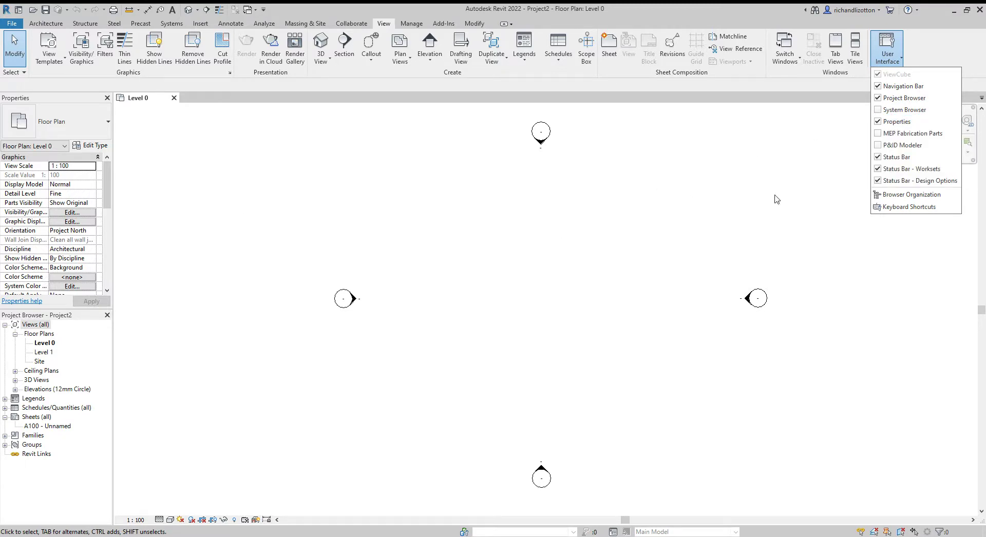
left_click(781, 173)
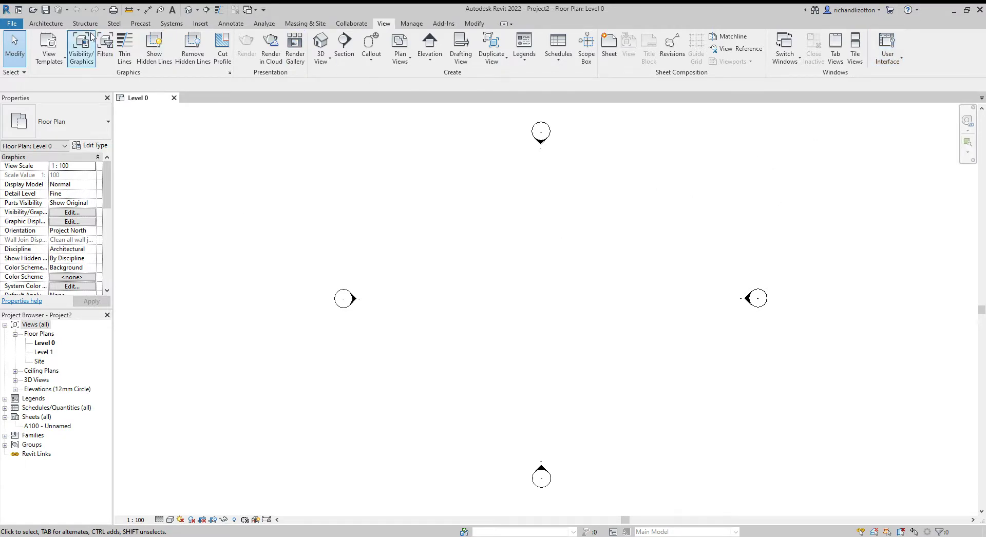
left_click(46, 24)
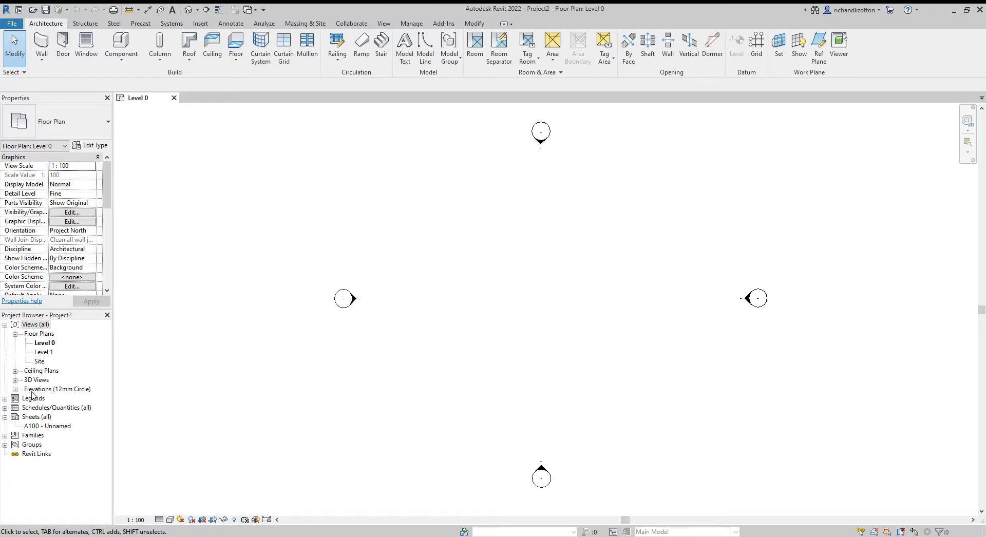
left_click(15, 390)
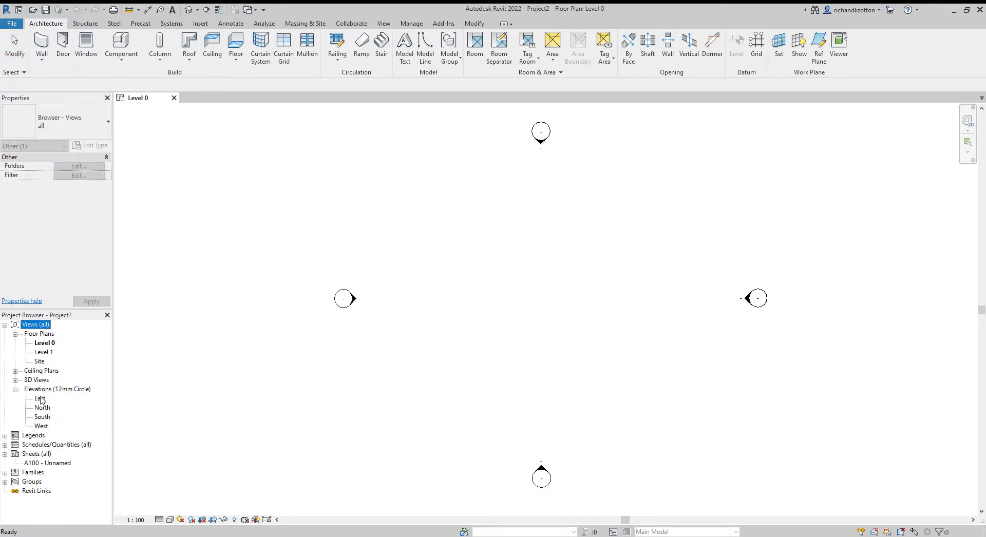
Open the East elevation, frame the Level 0 and Level 1 markers, and select Level 0
double_click(41, 400)
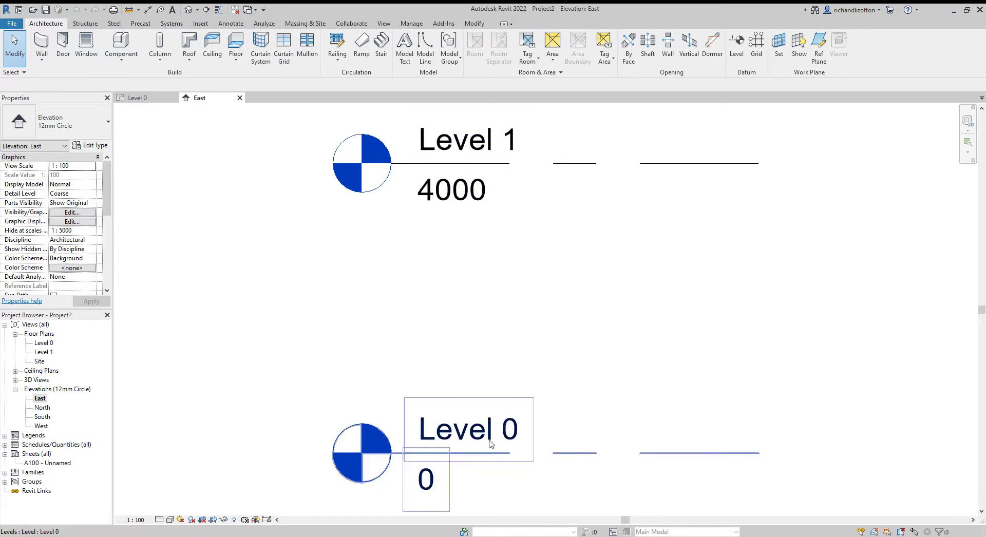
scroll(546, 281, "down", 4)
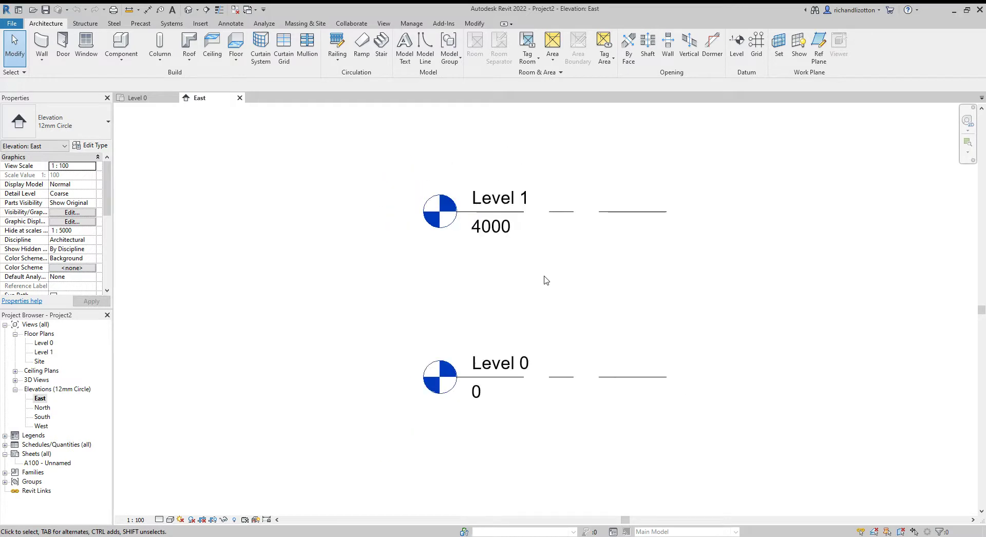
middle_click_drag(594, 315, 555, 306)
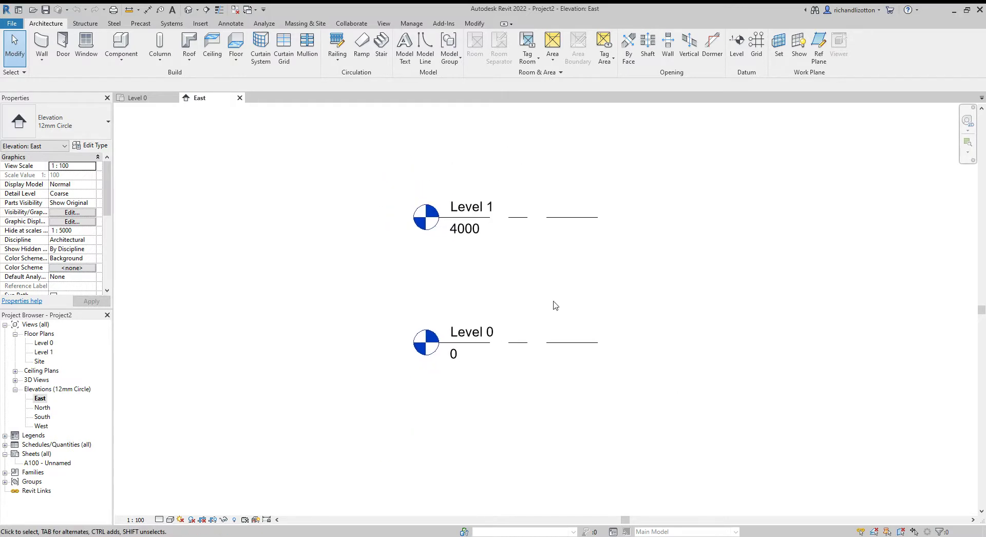
scroll(556, 306, "down", 2)
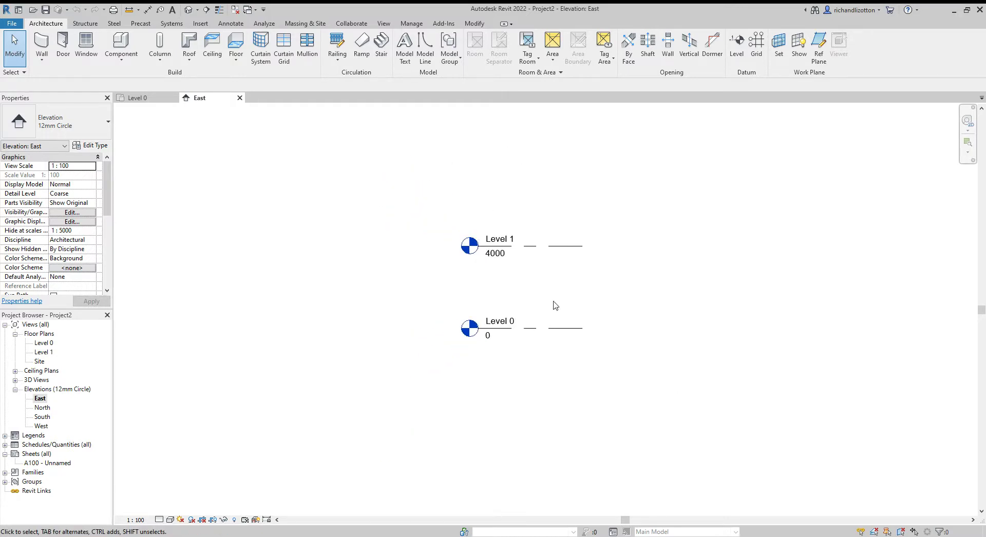
middle_click_drag(558, 292, 518, 330)
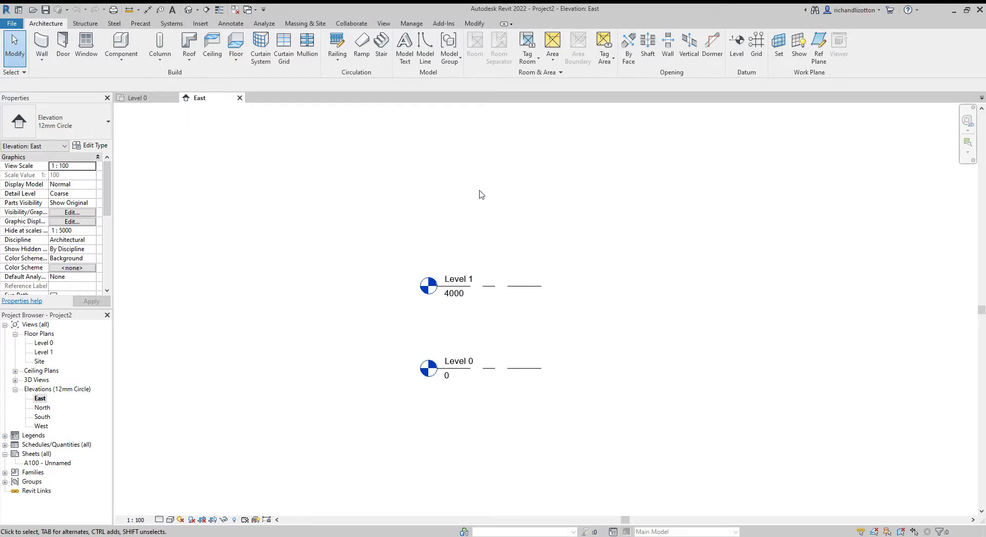
middle_click_drag(589, 339, 566, 307)
scroll(566, 307, "up", 2)
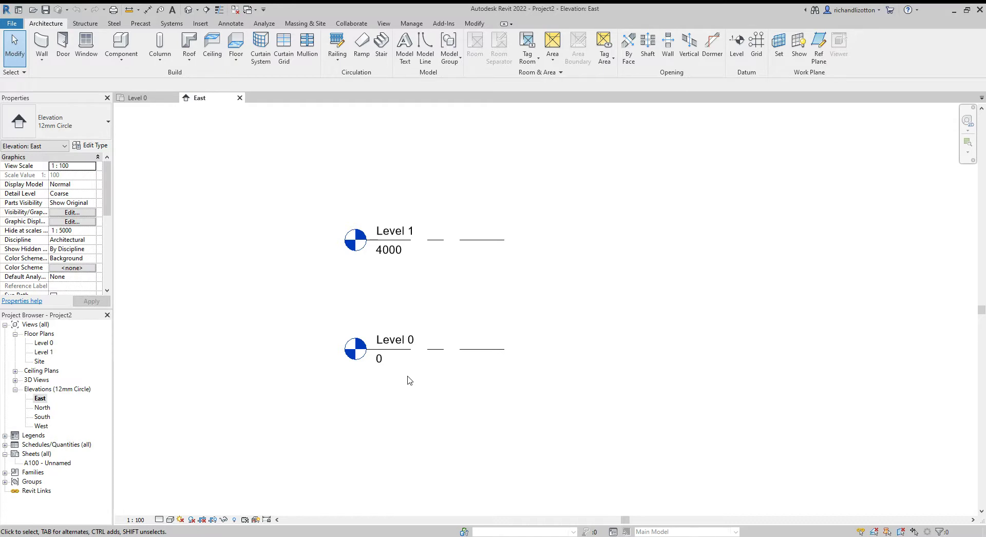
left_click(394, 343)
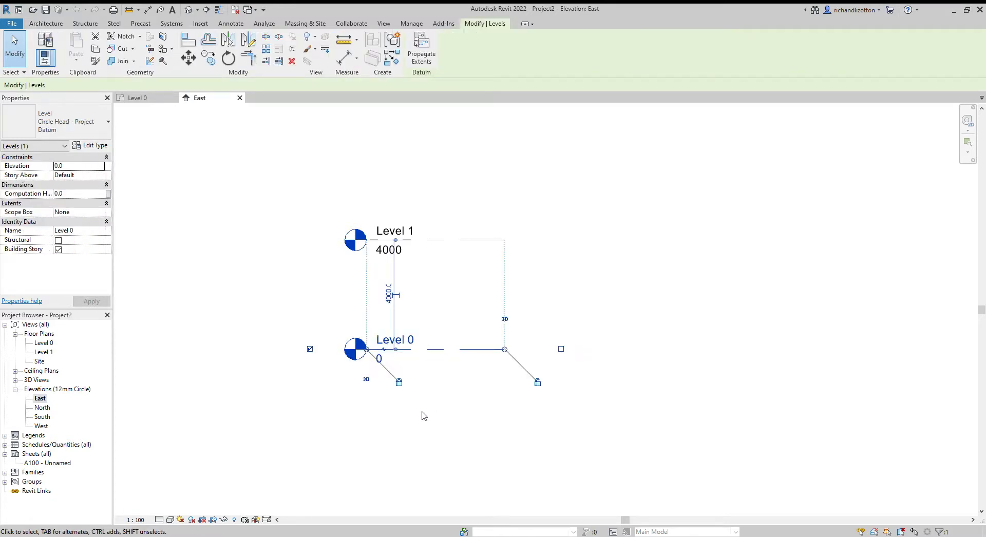
Rename Level 0 to '-1 Foundation' and lower its elevation to -900
left_click(411, 341)
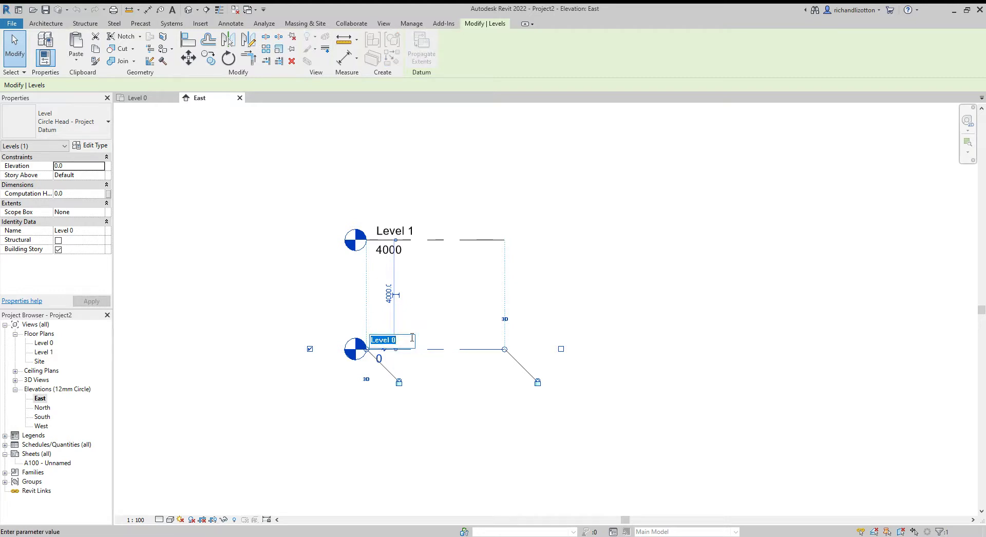
key("BackSpace")
type("-1 Foundation")
left_click(442, 412)
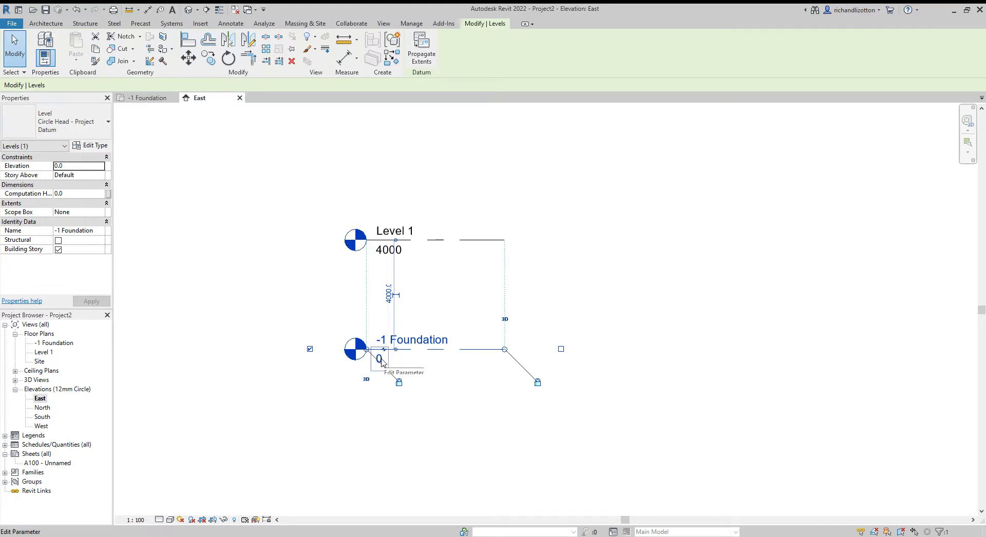
left_click(381, 359)
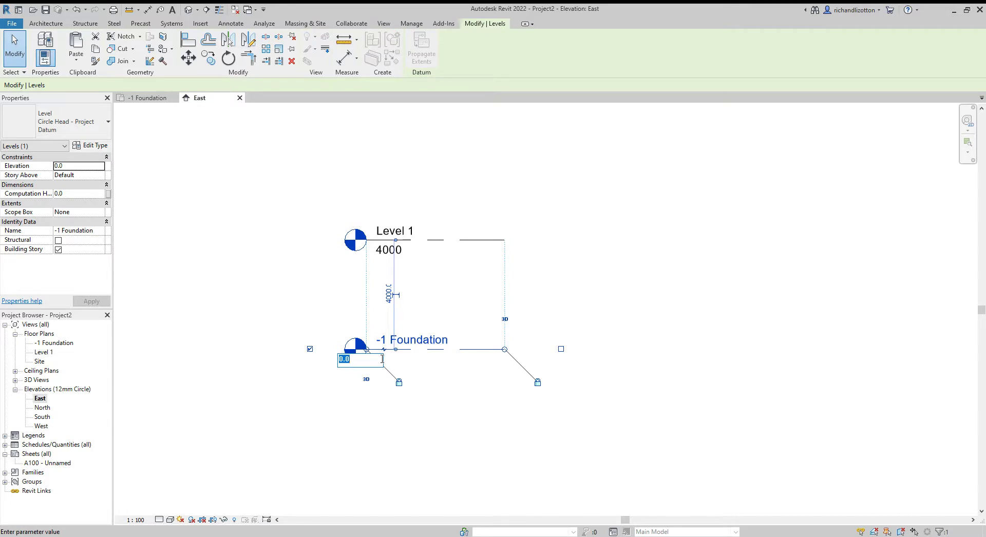
type("-9")
key("Return")
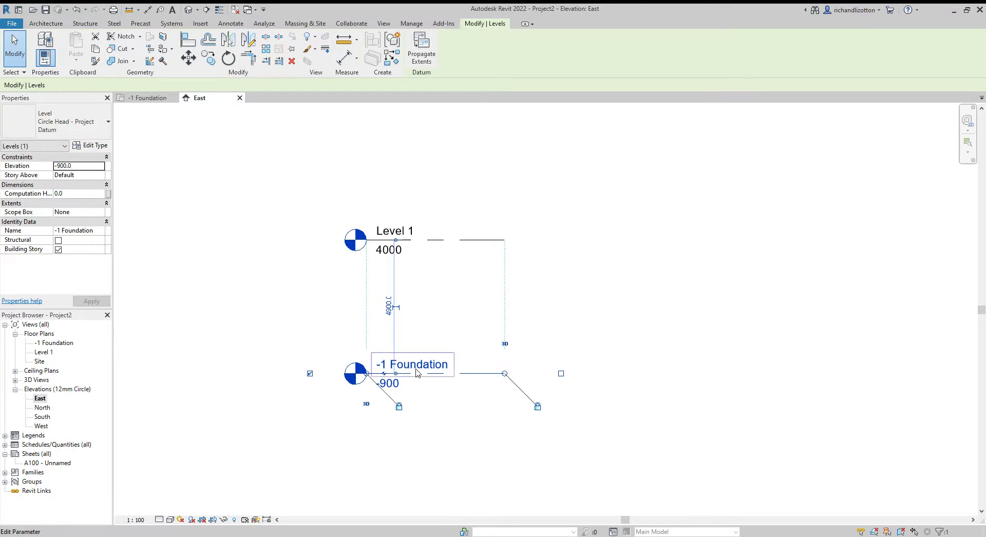
Change the East elevation's view scale from 1:100 to 1:50
left_click(444, 404)
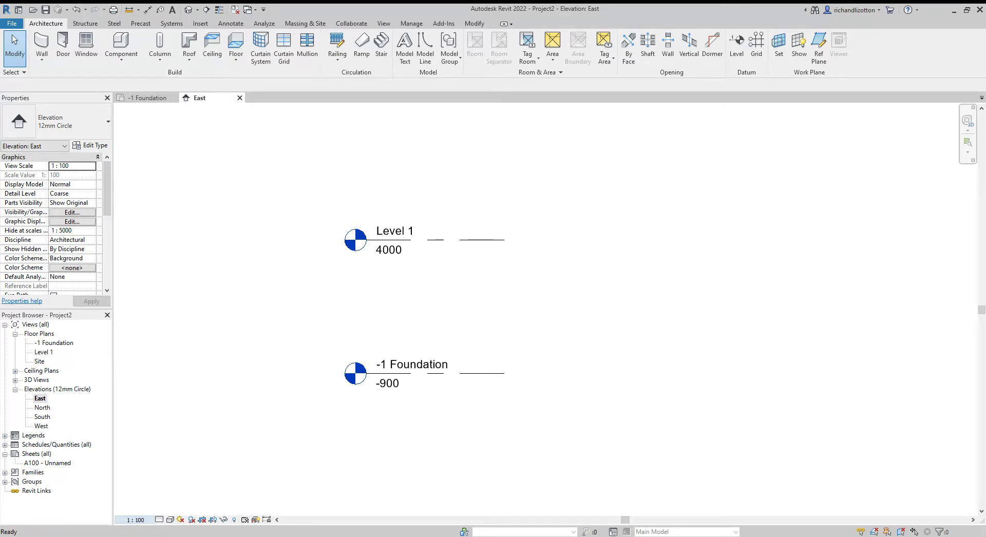
left_click(149, 444)
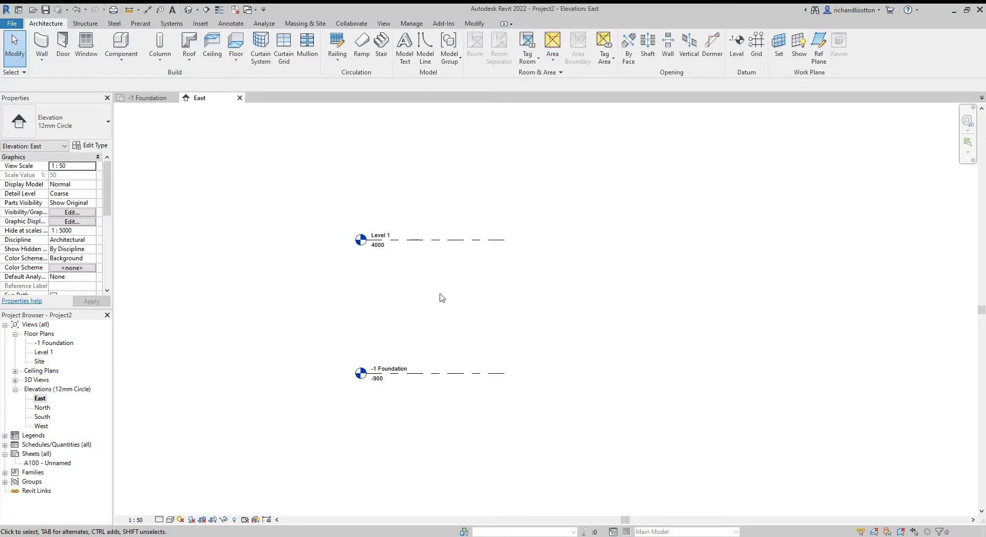
scroll(444, 298, "up", 1)
scroll(451, 277, "up", 1)
middle_click_drag(451, 277, 430, 318)
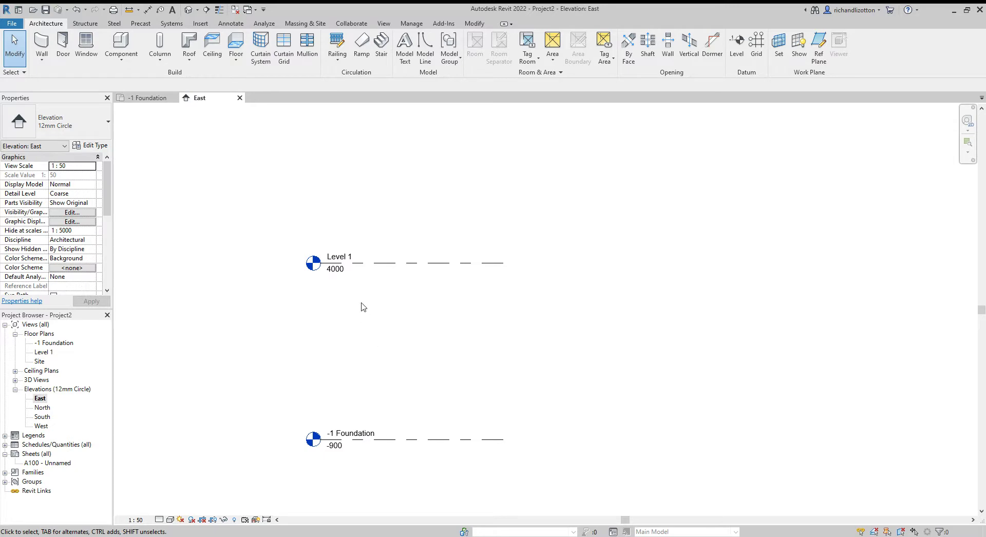
Move Level 1 from 4000 down to elevation 0
left_click(339, 272)
left_click(339, 272)
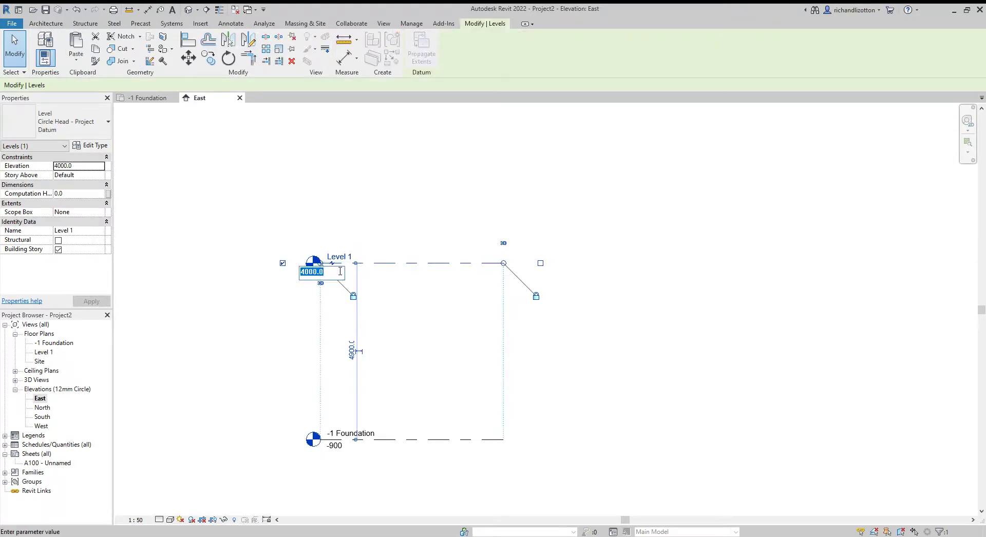
type("0")
key("Return")
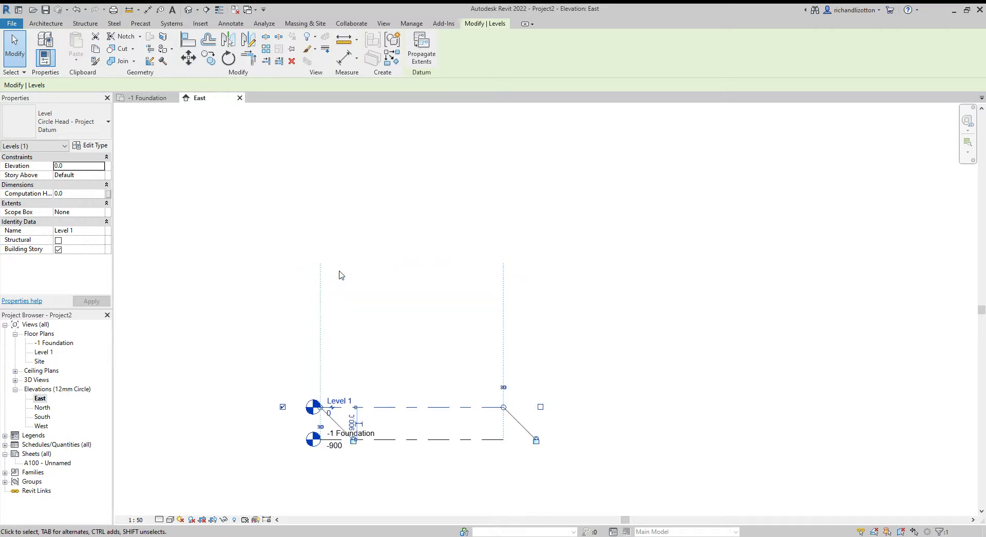
Rename that level to '0 Ground Floor'
left_click(338, 401)
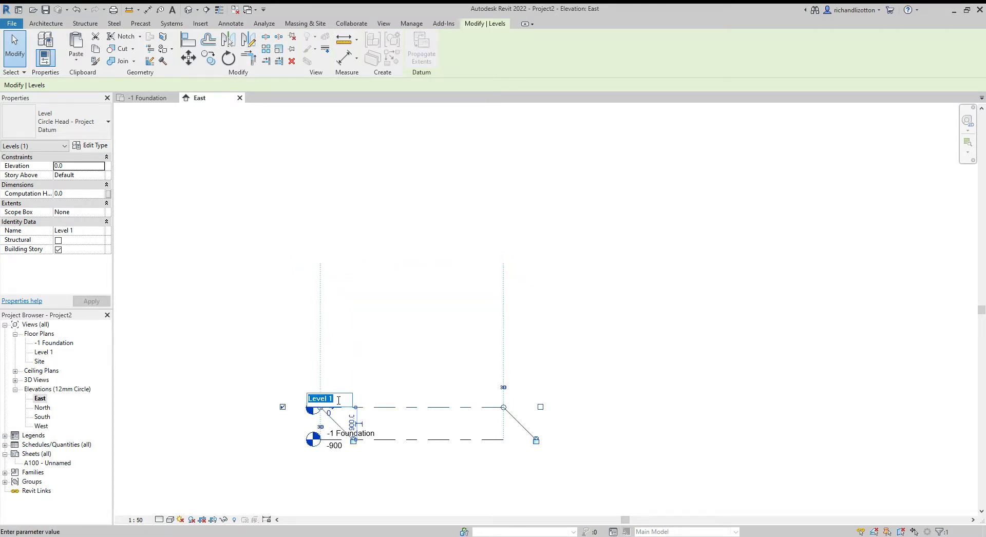
type("0 Ground")
type(" Floor")
key("Return")
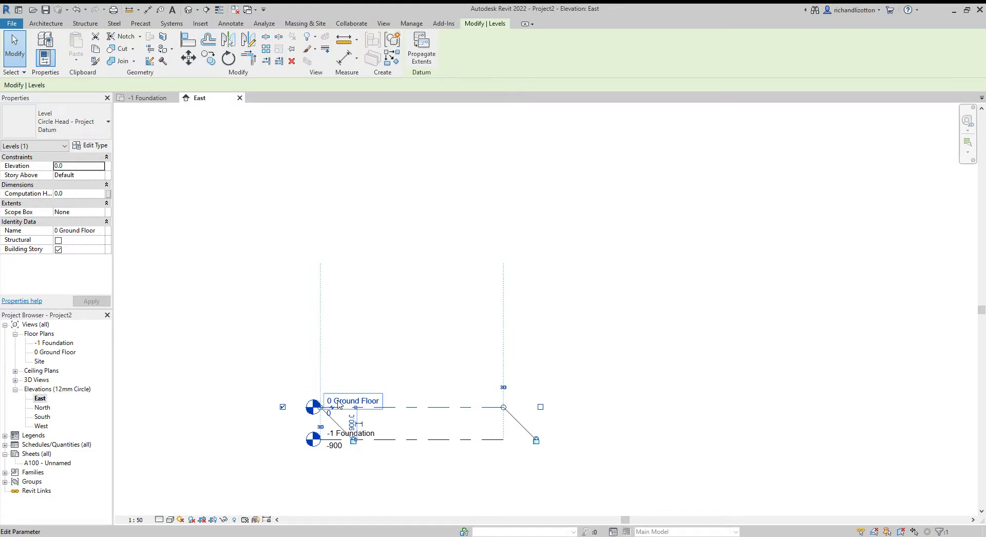
left_click(370, 374)
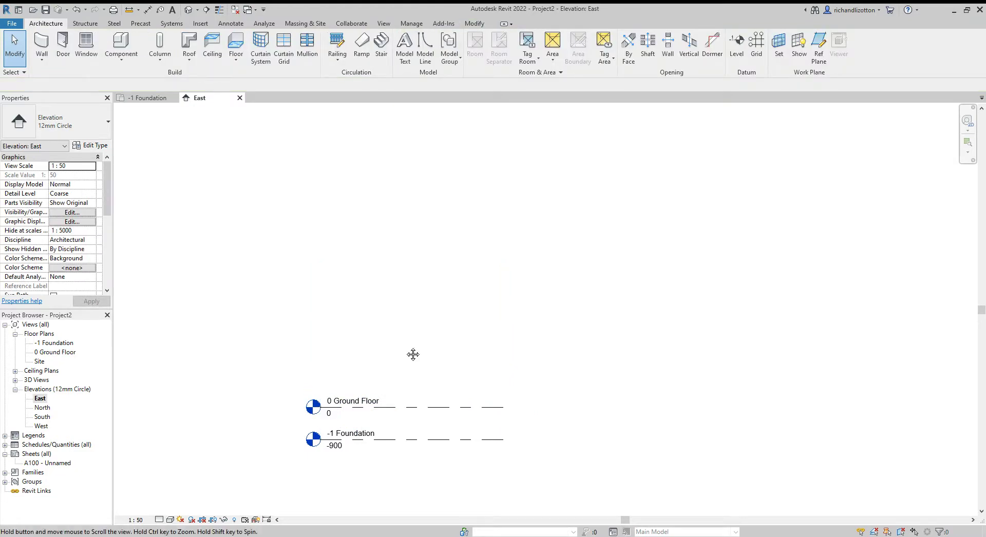
middle_click_drag(412, 354, 432, 337)
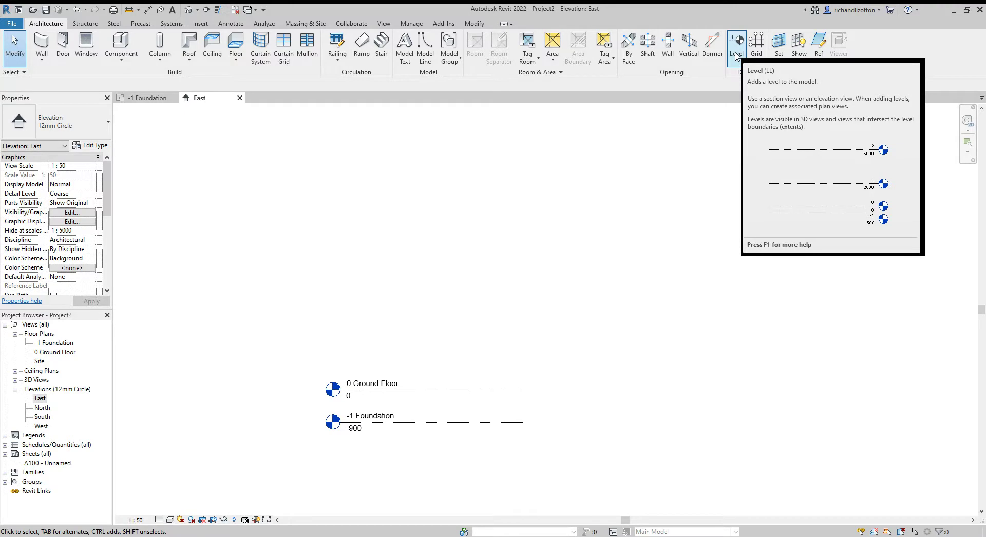
left_click(736, 55)
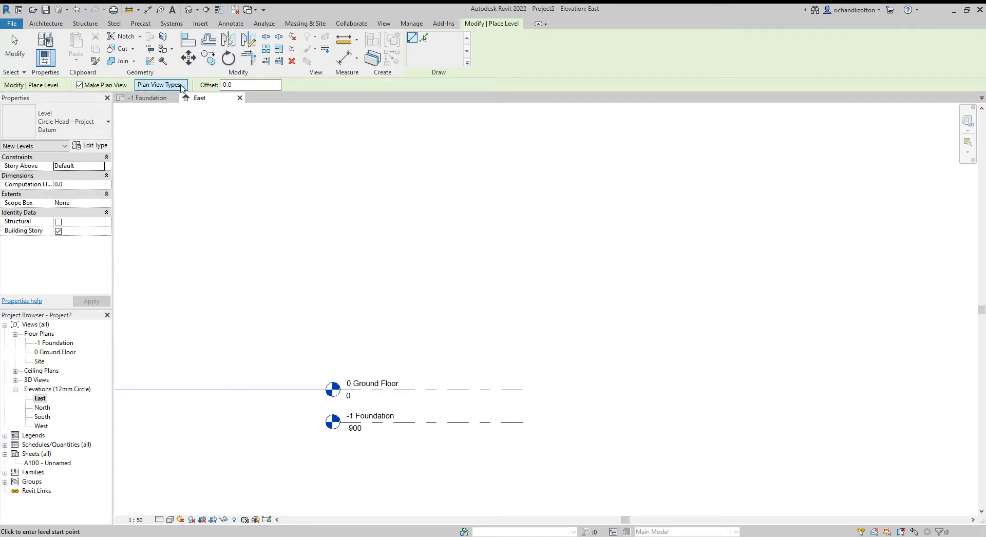
Limit the plan views created for new levels to Ceiling Plan and Floor Plan
left_click(180, 85)
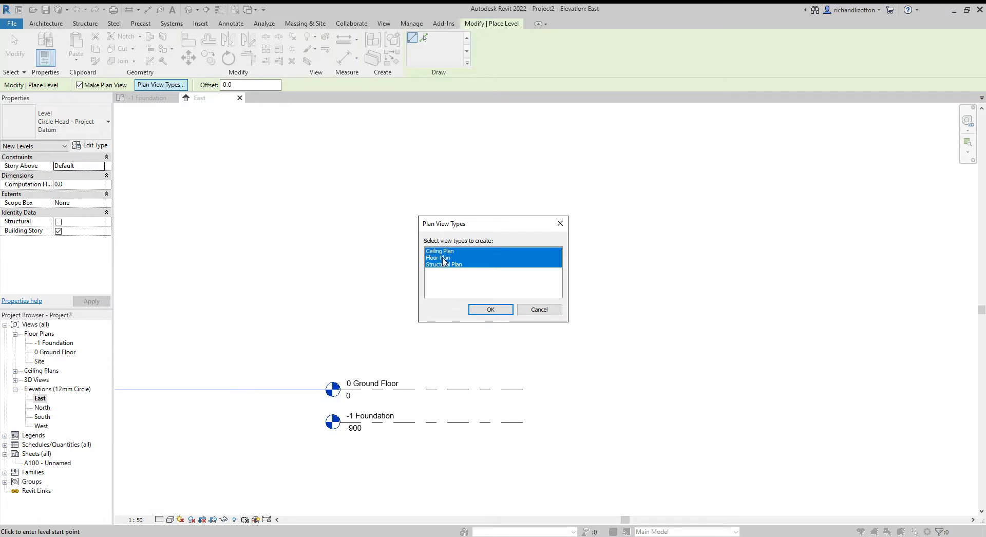
left_click(443, 258)
left_click(444, 251)
left_click(449, 264)
left_click(450, 265)
left_click(445, 258)
left_click(450, 265)
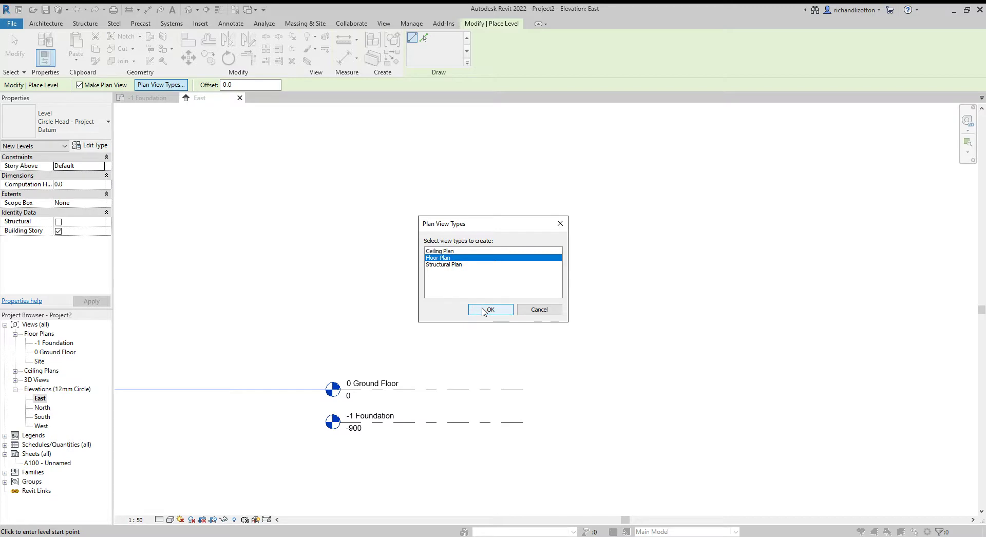
left_click(451, 251)
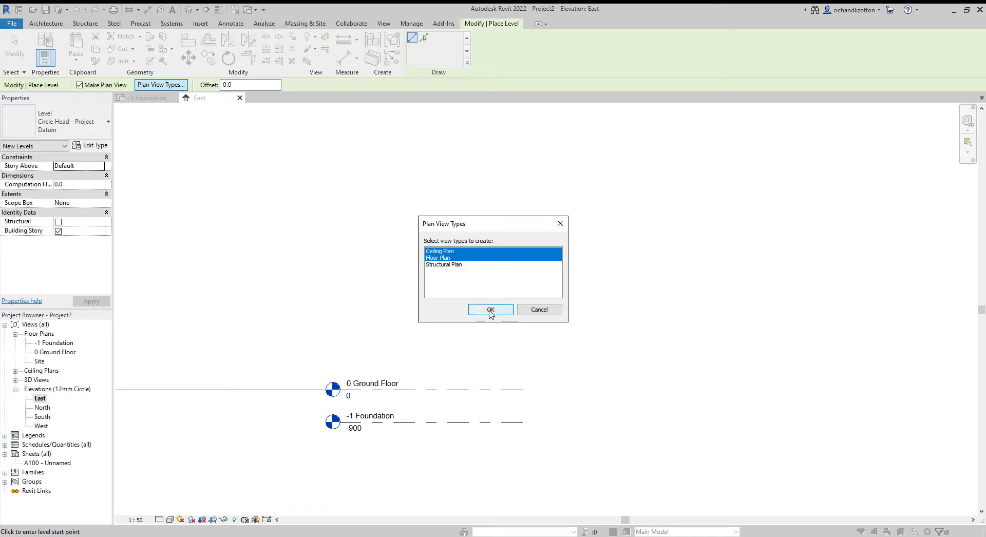
left_click(491, 310)
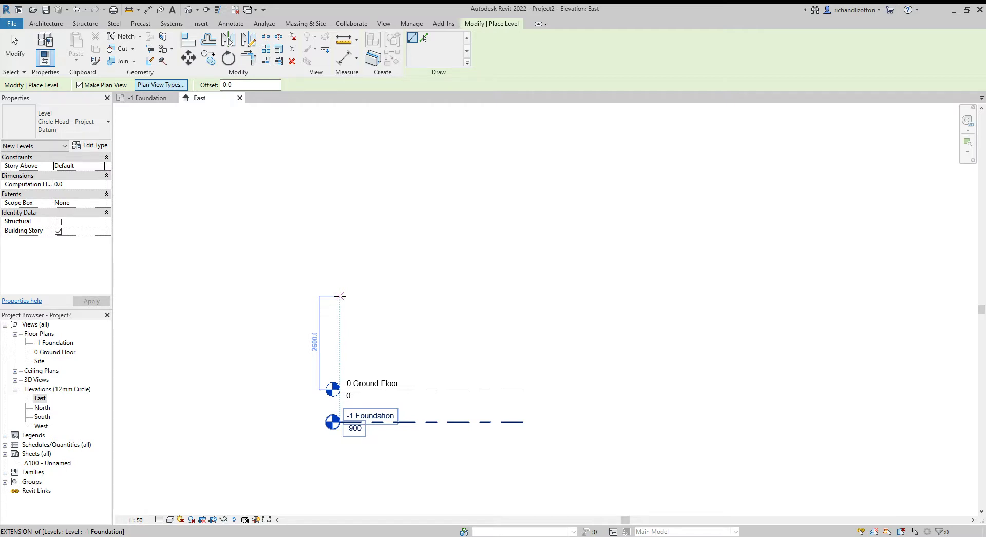
Draw a new Level 2 at 2600, aligned with the existing level ends
left_click(340, 297)
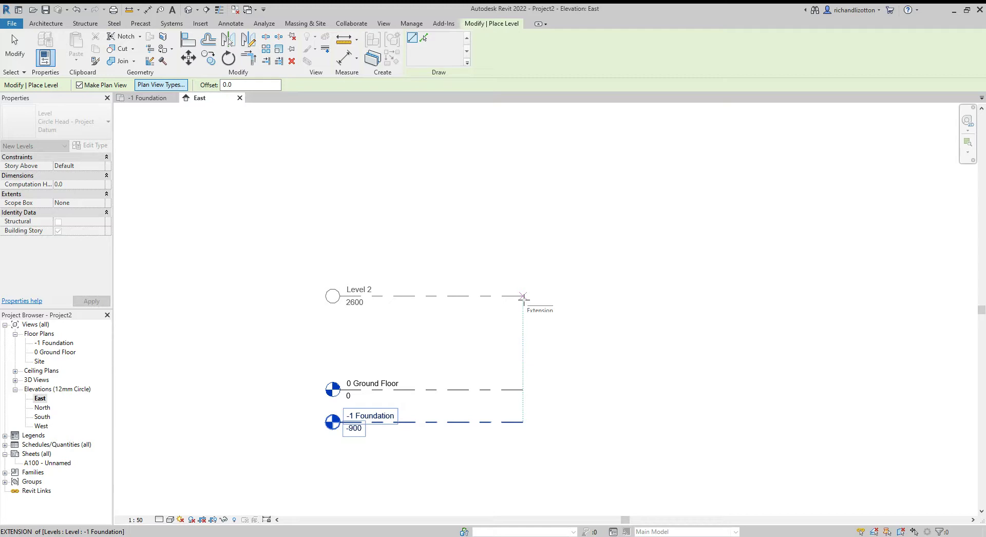
left_click(523, 297)
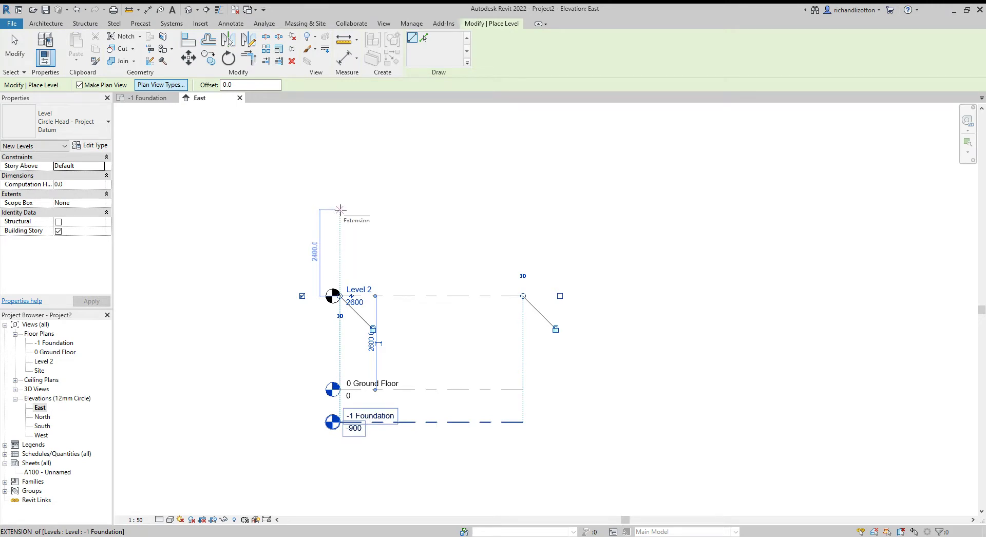
Draw Level 3 at 5000 aligned with the other levels, then exit the Level tool
left_click(340, 210)
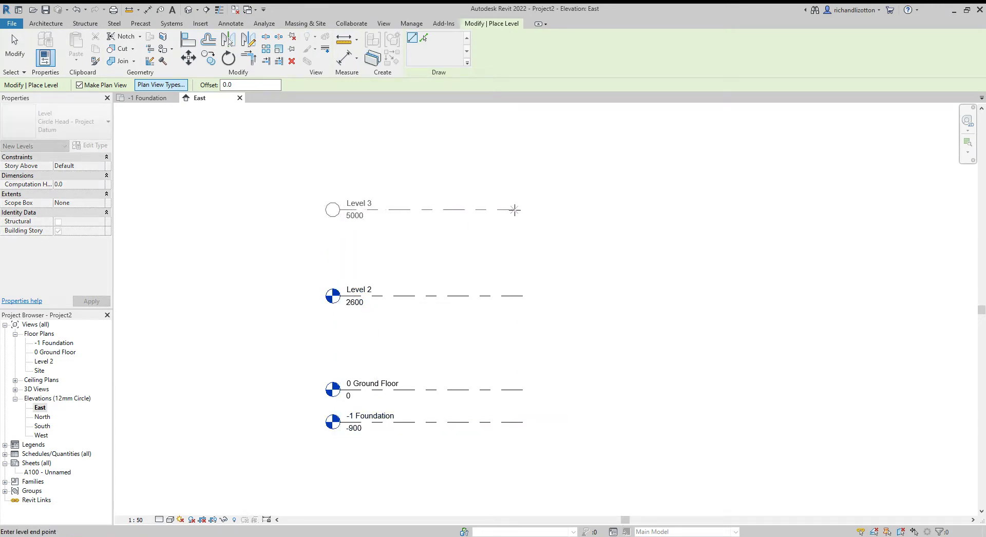
left_click(522, 210)
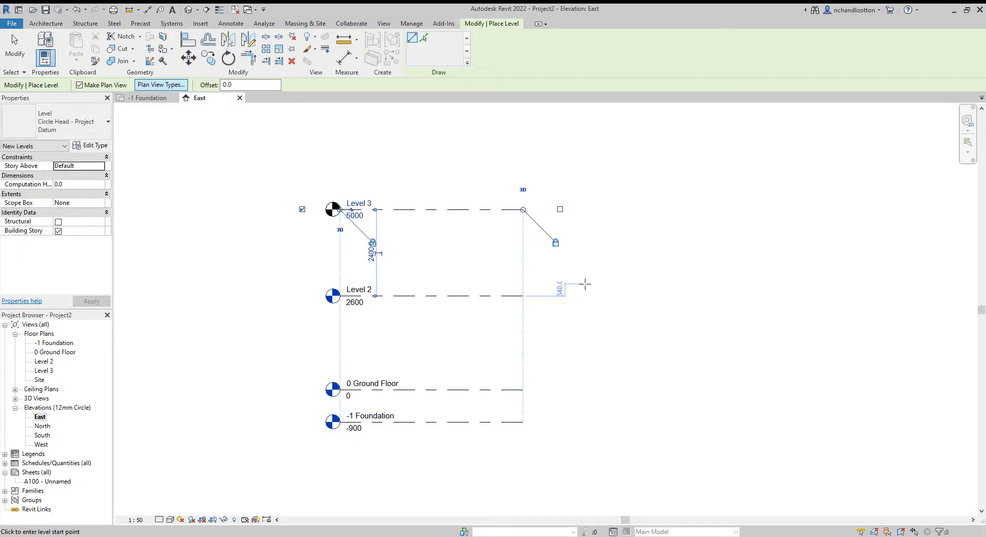
key("Escape")
key("Escape")
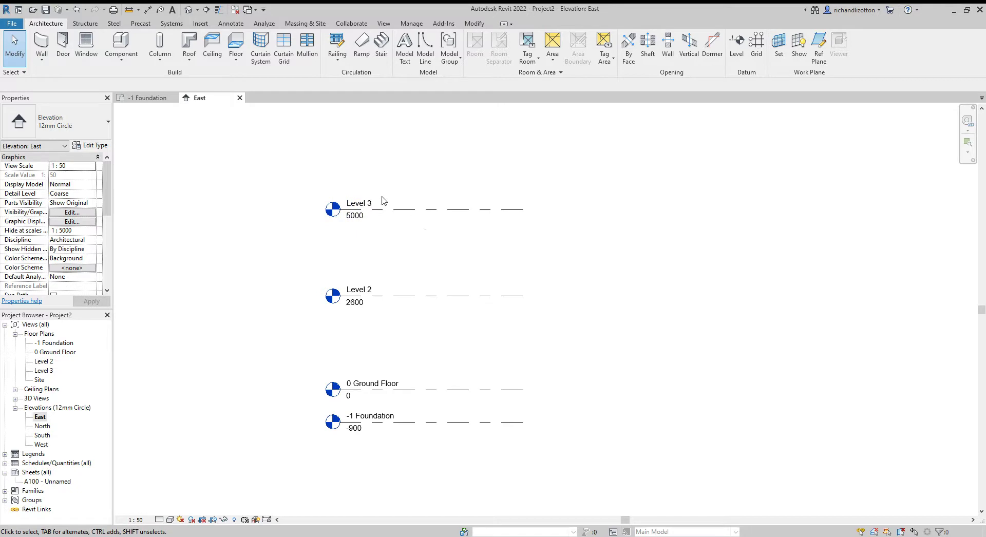
Rename Level 3 to '2 Wall Plate'
left_click(365, 206)
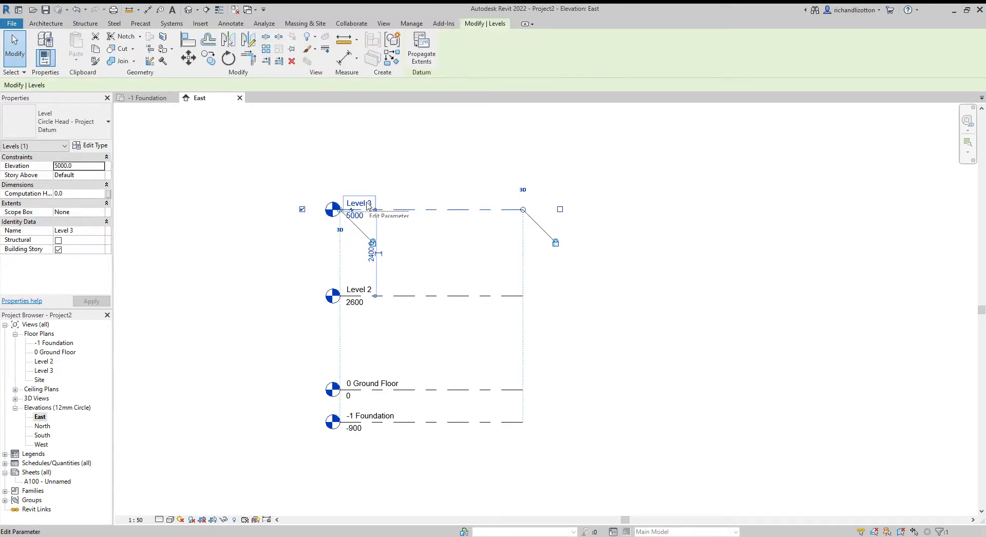
left_click(368, 205)
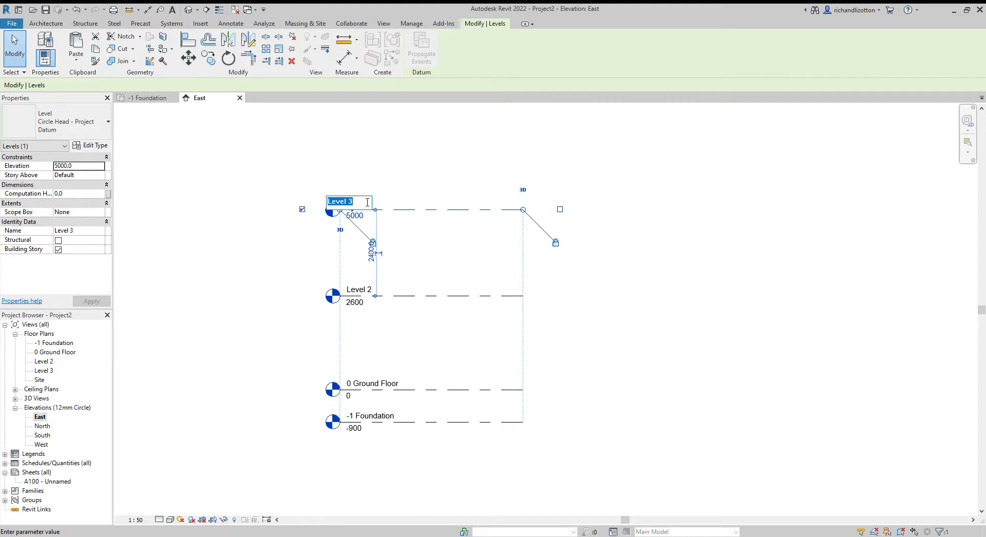
type("2 Wall Plate")
key("Return")
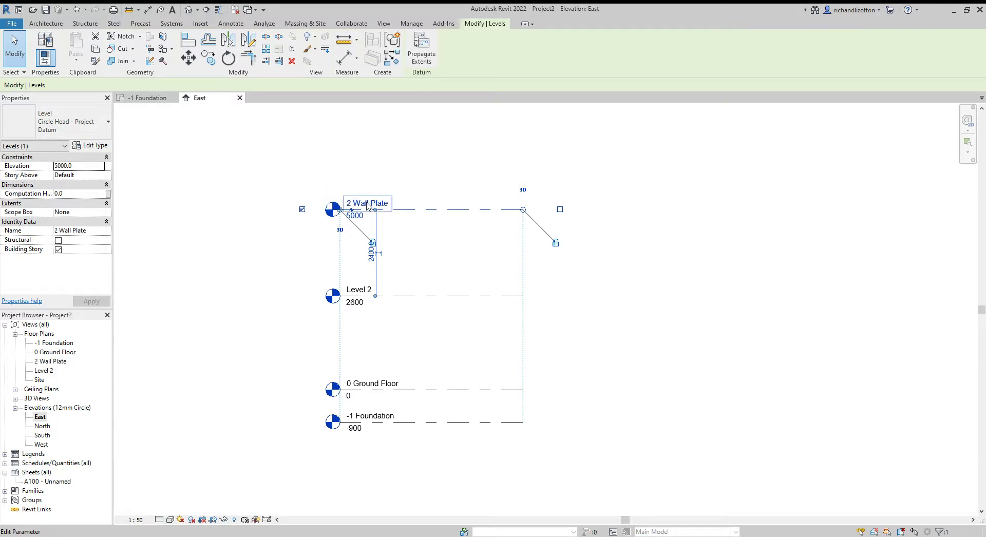
Rename Level 2 to '1 First Floor'
left_click(408, 300)
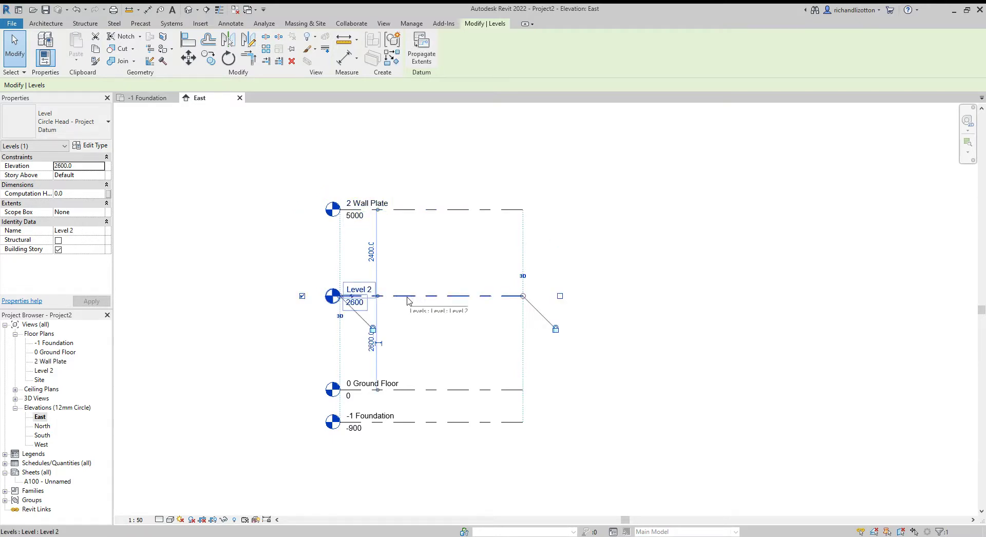
left_click(359, 288)
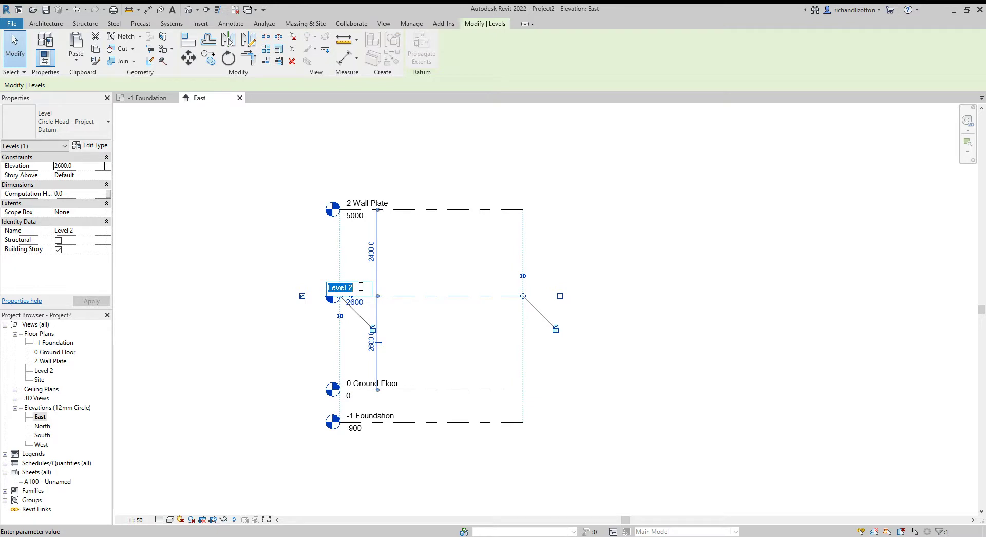
type("1 First Floor")
key("Return")
left_click(617, 353)
middle_click_drag(463, 357, 495, 348)
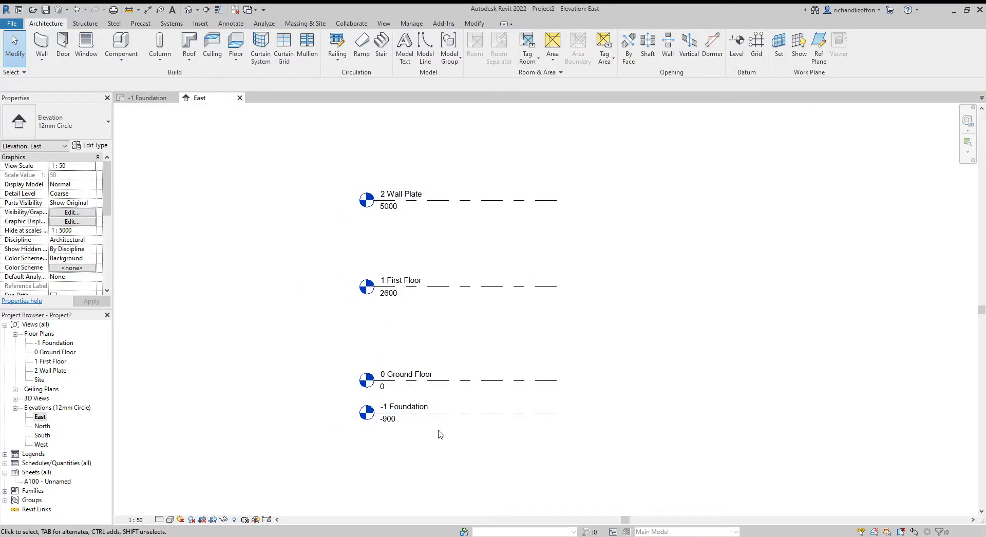
Open the North and South elevations and set South to a 1:50 scale
double_click(43, 426)
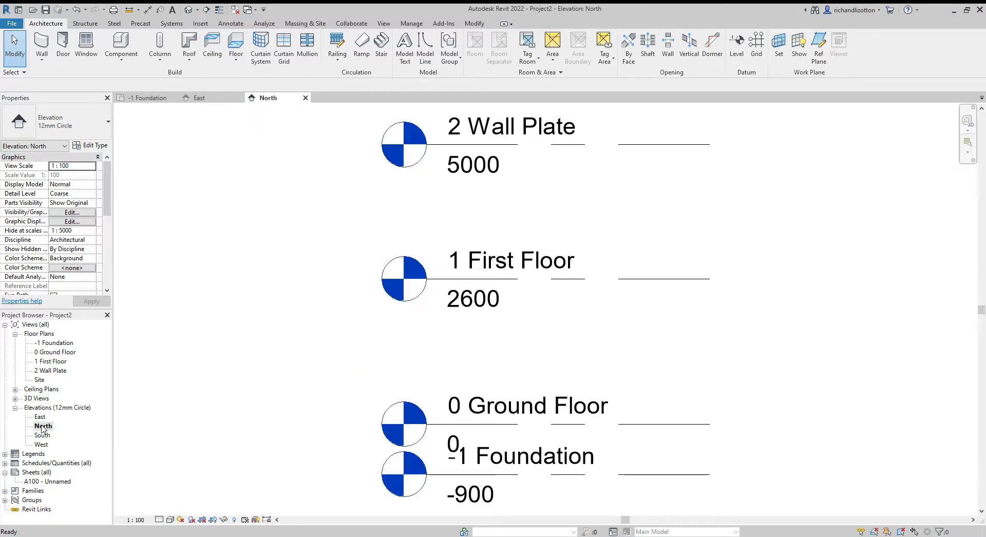
scroll(547, 330, "down", 2)
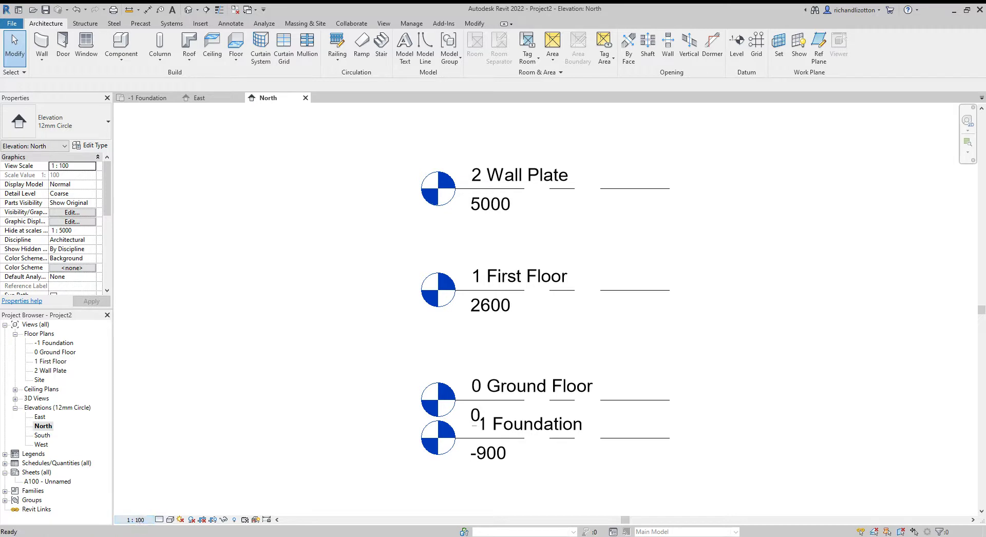
double_click(44, 436)
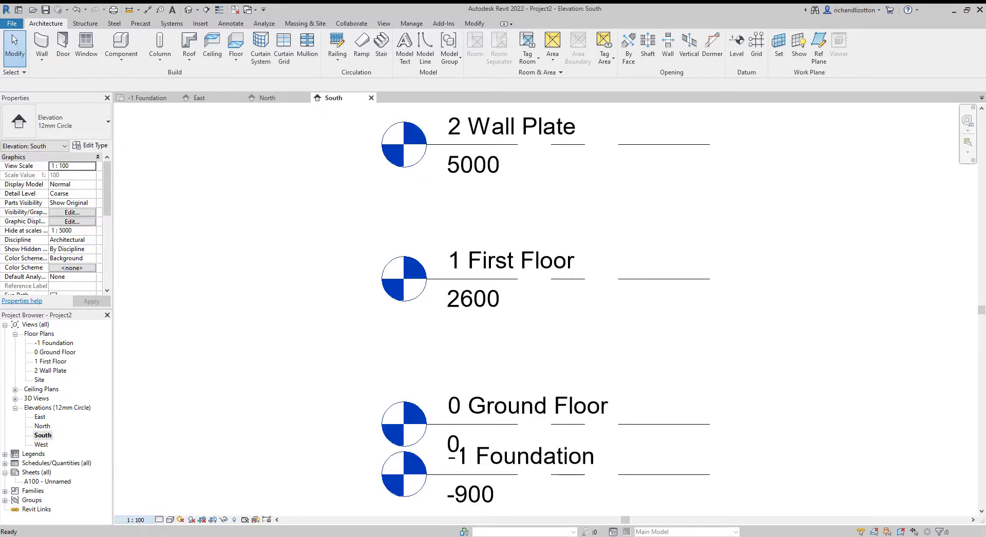
left_click(135, 520)
left_click(152, 442)
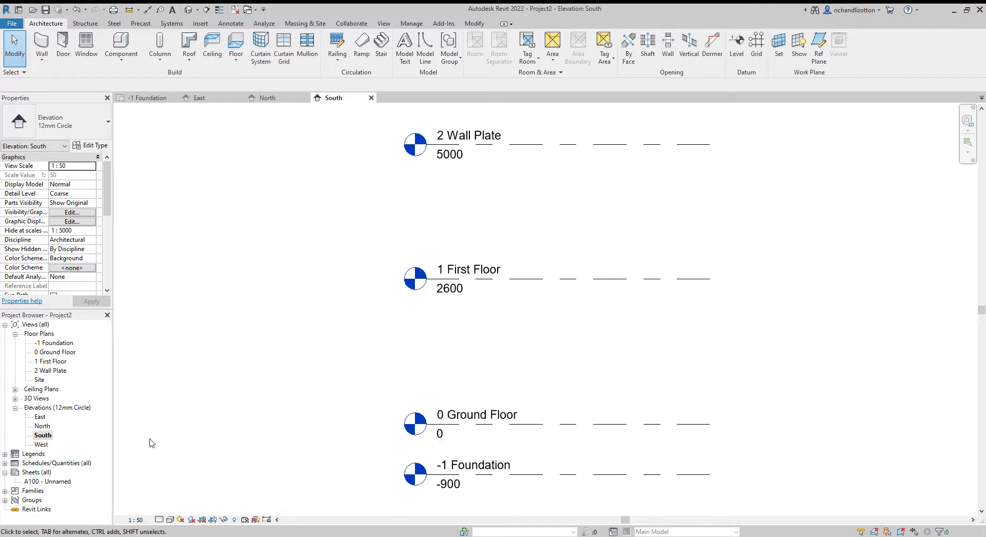
Open the West elevation and set its scale to 1:50
double_click(41, 445)
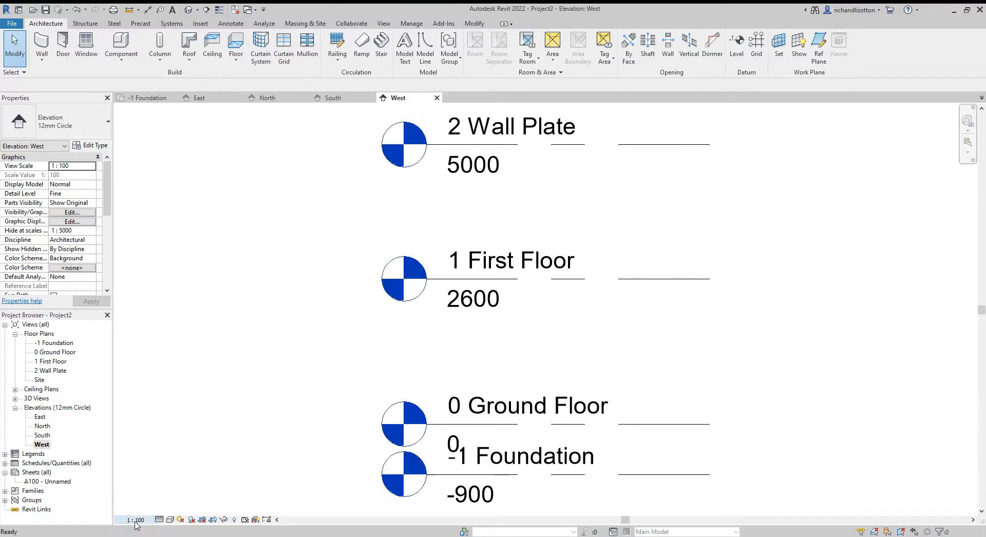
left_click(136, 519)
left_click(151, 446)
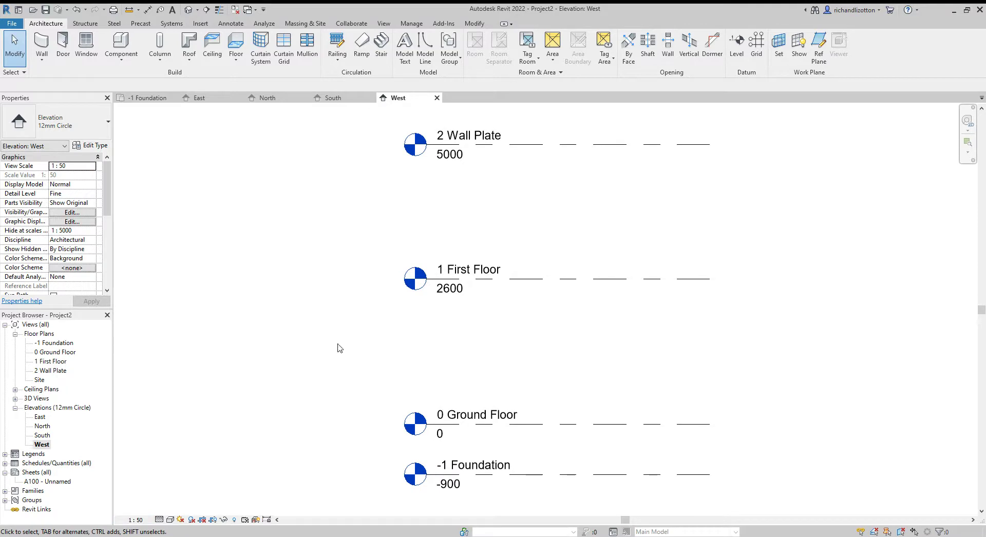